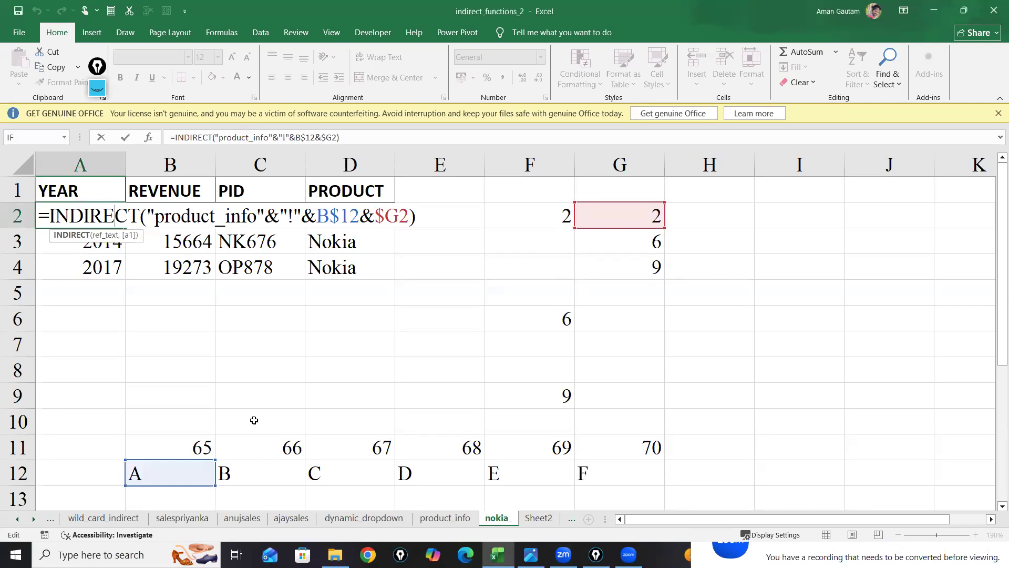
Examine the row-number IF formulas in column F and the SMALL formulas in G2:G4 that feed the Nokia table.
{"action": "left_click", "coordinate": [392, 322]}
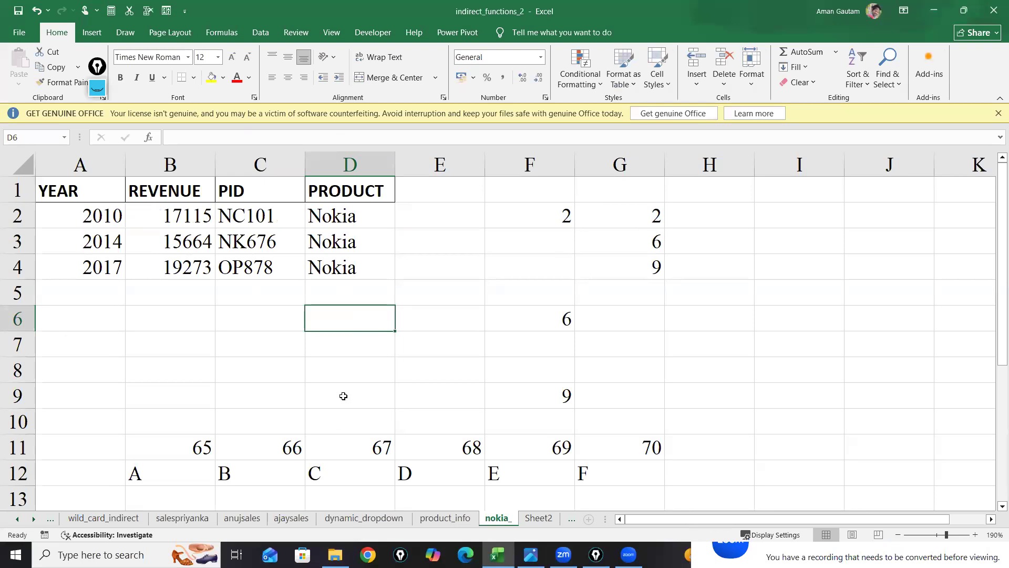
{"action": "left_click_drag", "start_coordinate": [644, 212], "coordinate": [657, 263]}
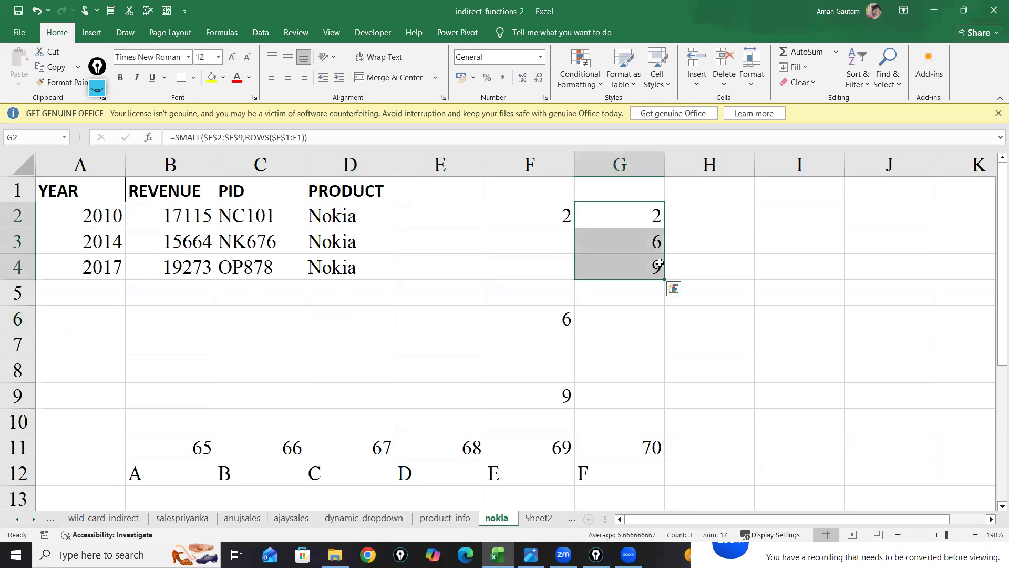
{"action": "left_click", "coordinate": [650, 219]}
{"action": "left_click", "coordinate": [569, 215]}
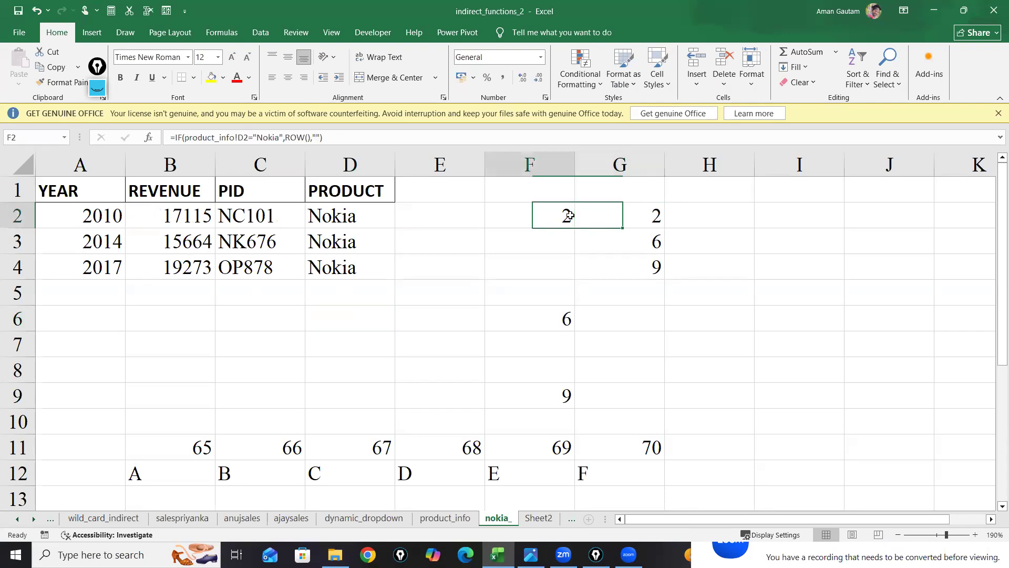
{"action": "left_click", "coordinate": [562, 314]}
{"action": "left_click", "coordinate": [555, 412]}
{"action": "left_click", "coordinate": [675, 197]}
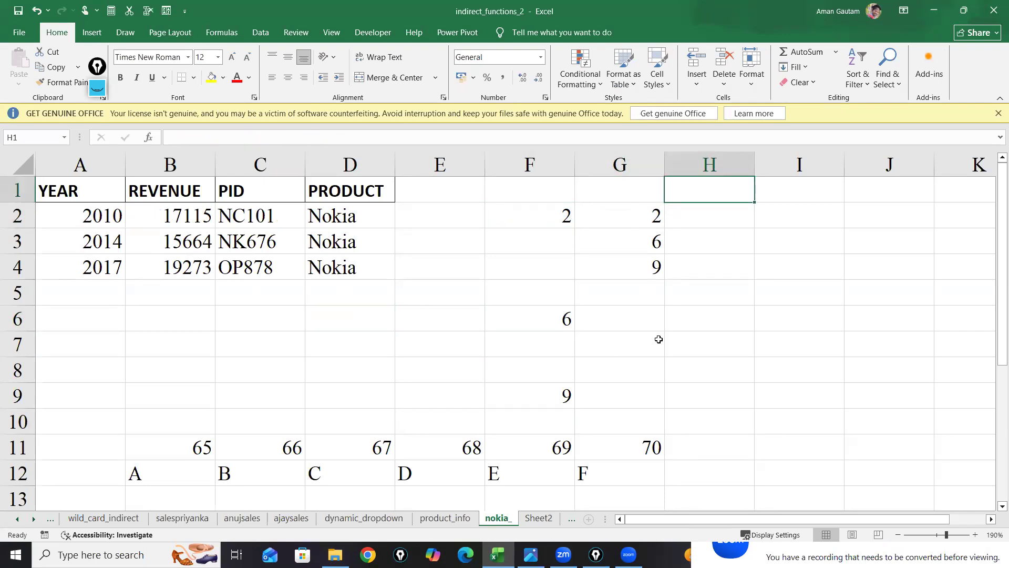
{"action": "left_click_drag", "start_coordinate": [536, 210], "coordinate": [542, 295]}
{"action": "double_click", "coordinate": [548, 217]}
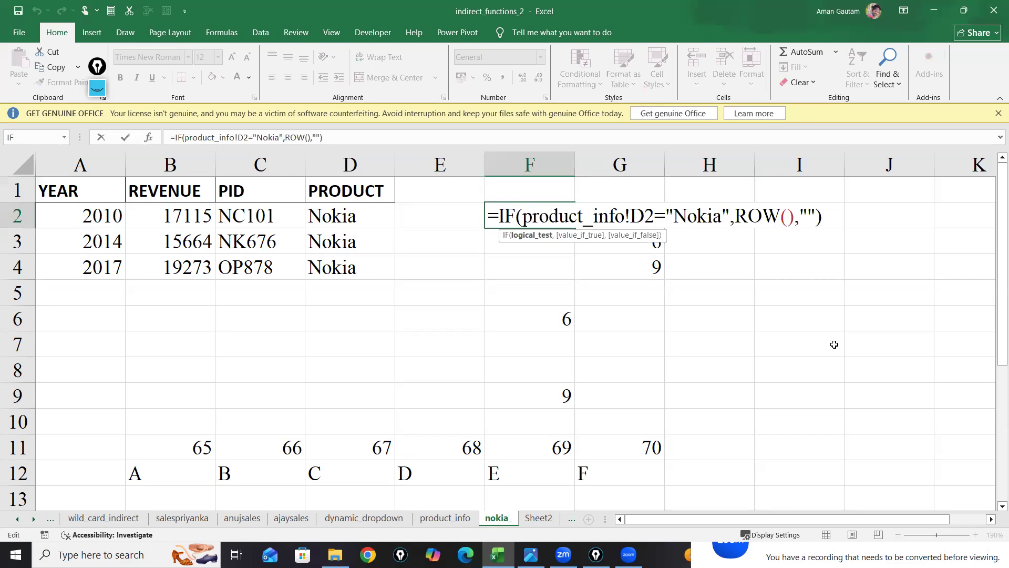
{"action": "left_click", "coordinate": [773, 273]}
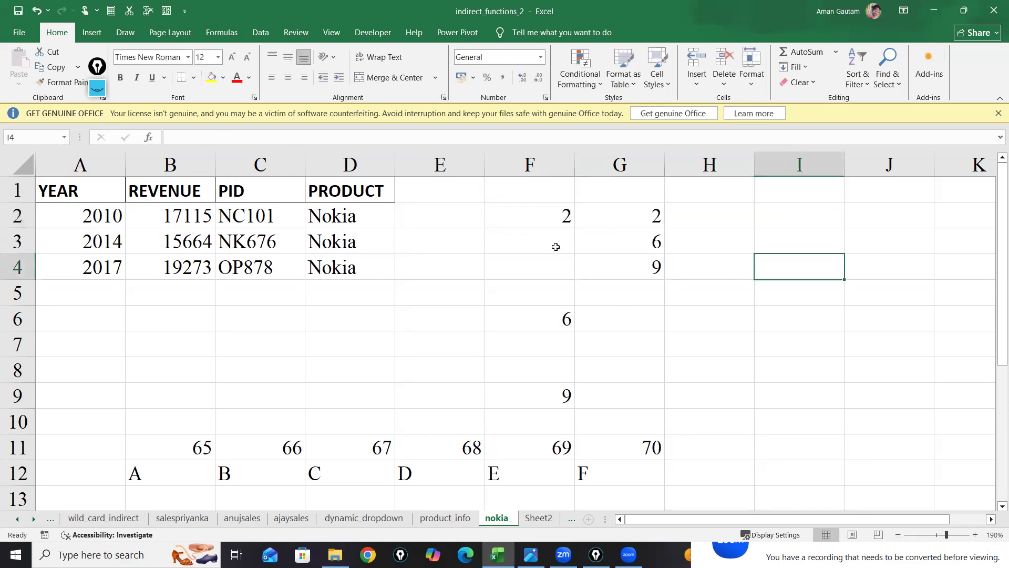
{"action": "double_click", "coordinate": [632, 216]}
{"action": "left_click", "coordinate": [698, 311]}
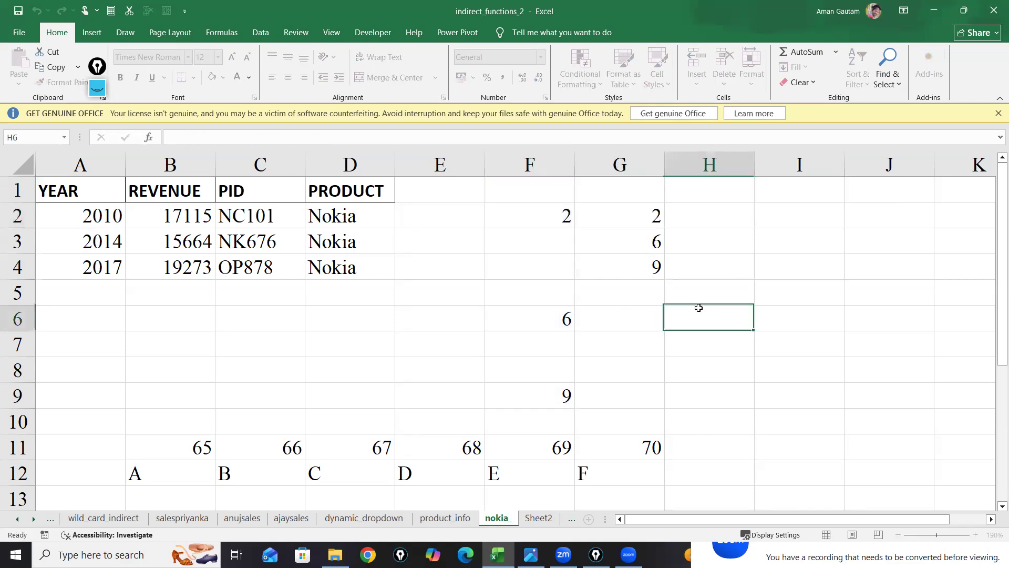
{"action": "double_click", "coordinate": [541, 220]}
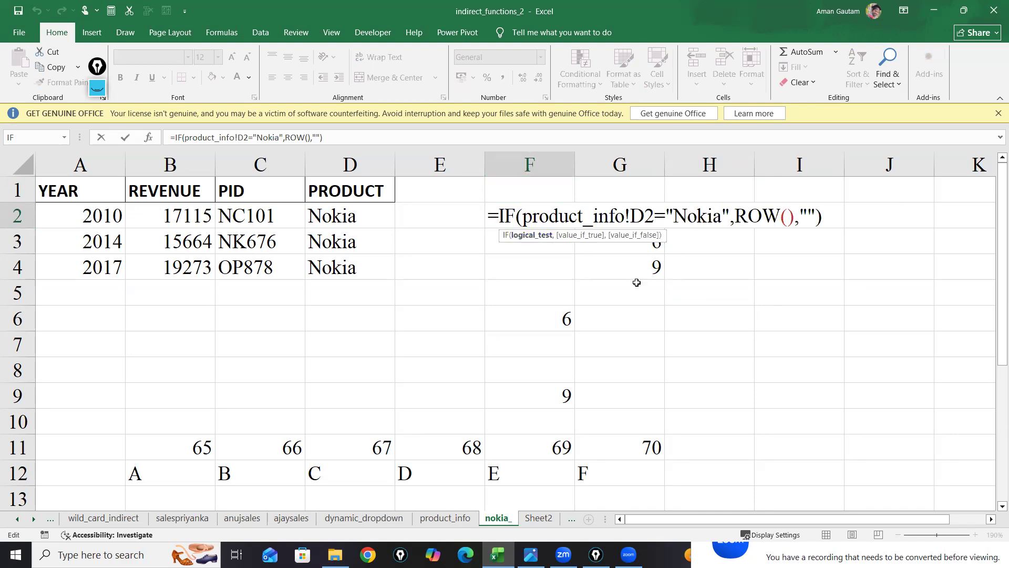
{"action": "left_click", "coordinate": [699, 314]}
Display the formulas instead of values on the nokia_ sheet and autofit columns F and G to their contents.
{"action": "key", "text": "ctrl+grave"}
{"action": "scroll", "coordinate": [571, 314], "scroll_direction": "down", "scroll_amount": 2}
{"action": "scroll", "coordinate": [500, 325], "scroll_direction": "down", "scroll_amount": 2}
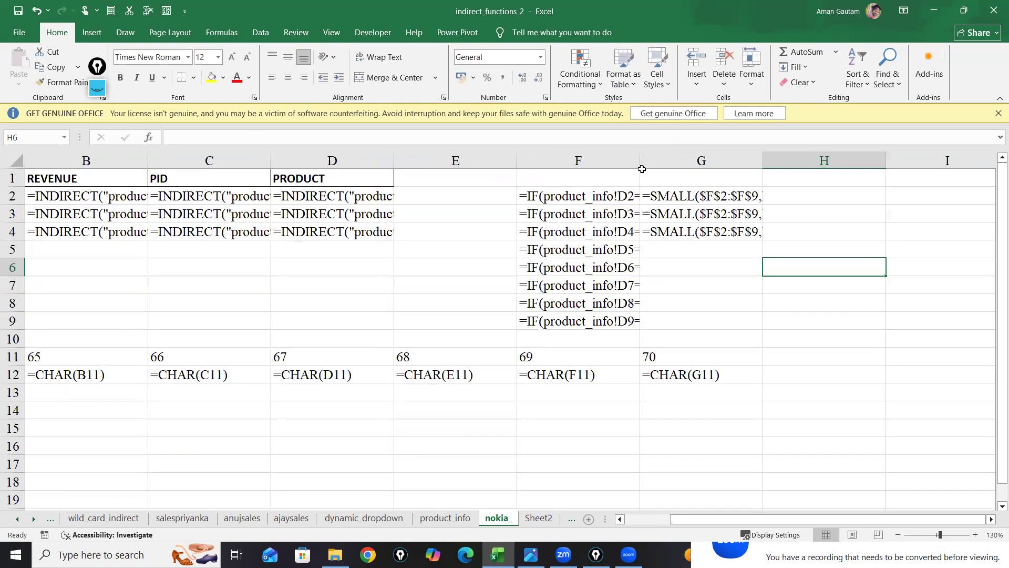
{"action": "left_click", "coordinate": [642, 172]}
{"action": "double_click", "coordinate": [640, 159]}
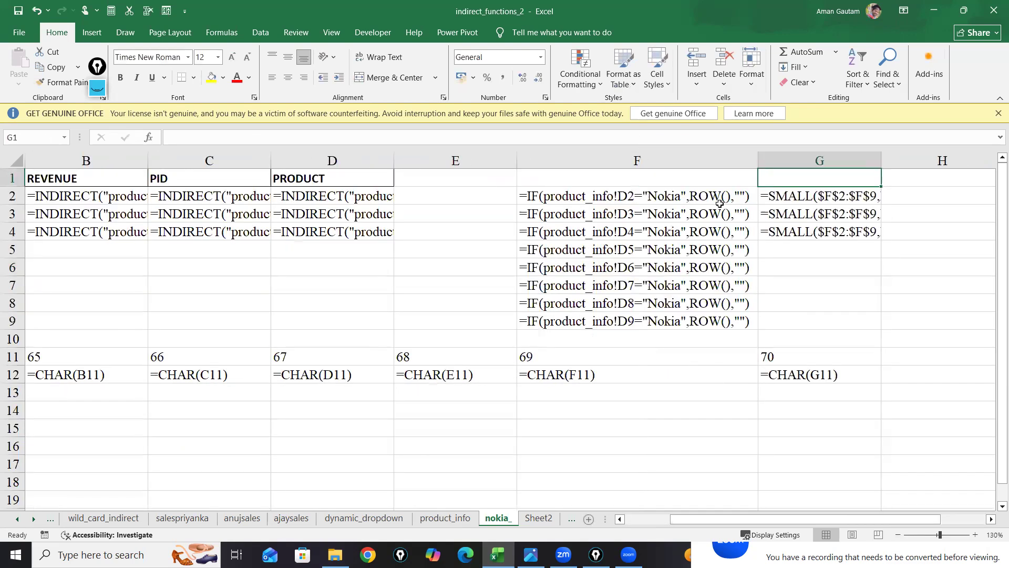
{"action": "double_click", "coordinate": [881, 160]}
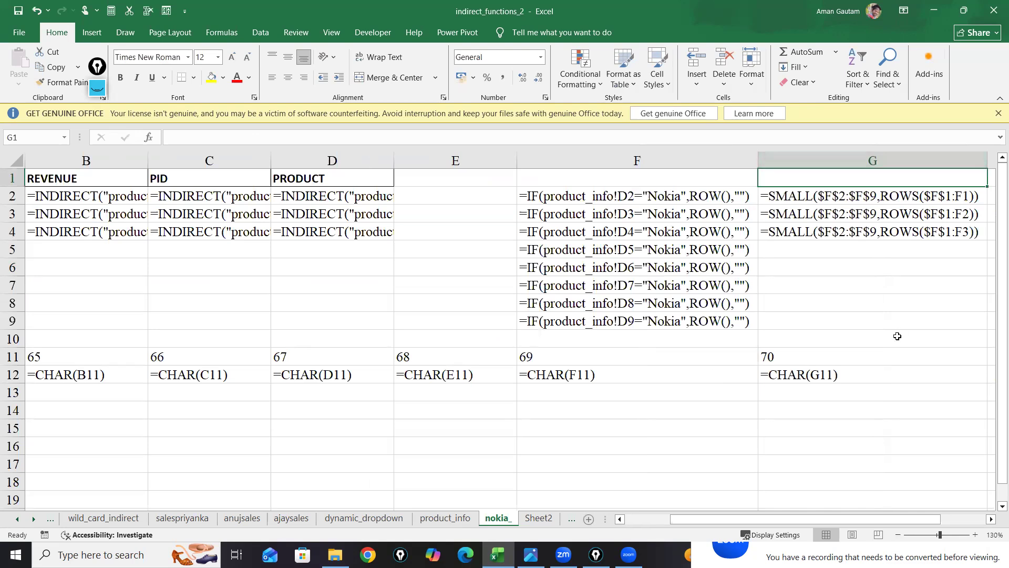
{"action": "scroll", "coordinate": [889, 347], "scroll_direction": "up", "scroll_amount": 4}
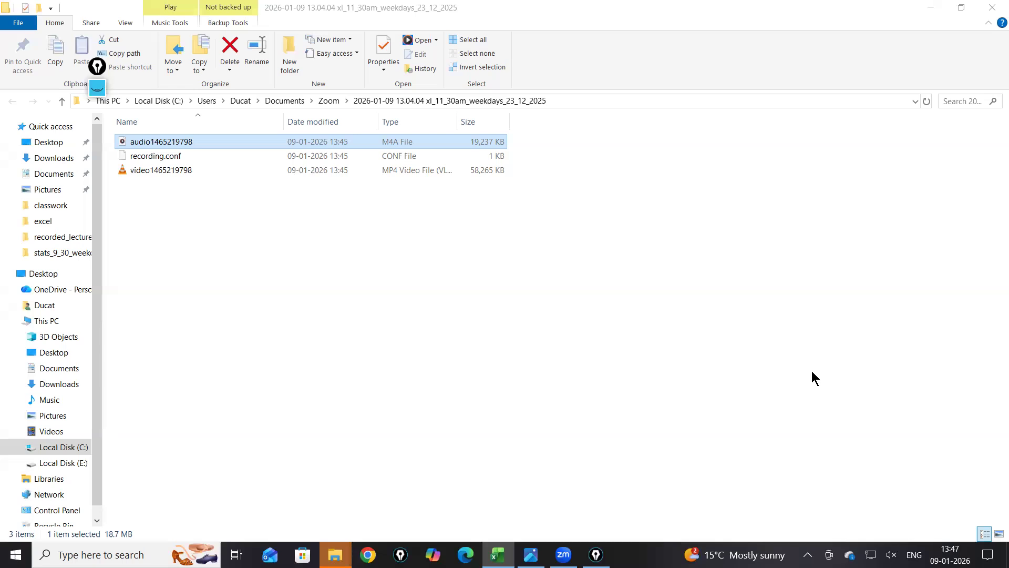
Switch back to the indirect_functions_2 workbook in Excel and autofit column A to its INDIRECT formulas.
{"action": "right_click", "coordinate": [577, 227]}
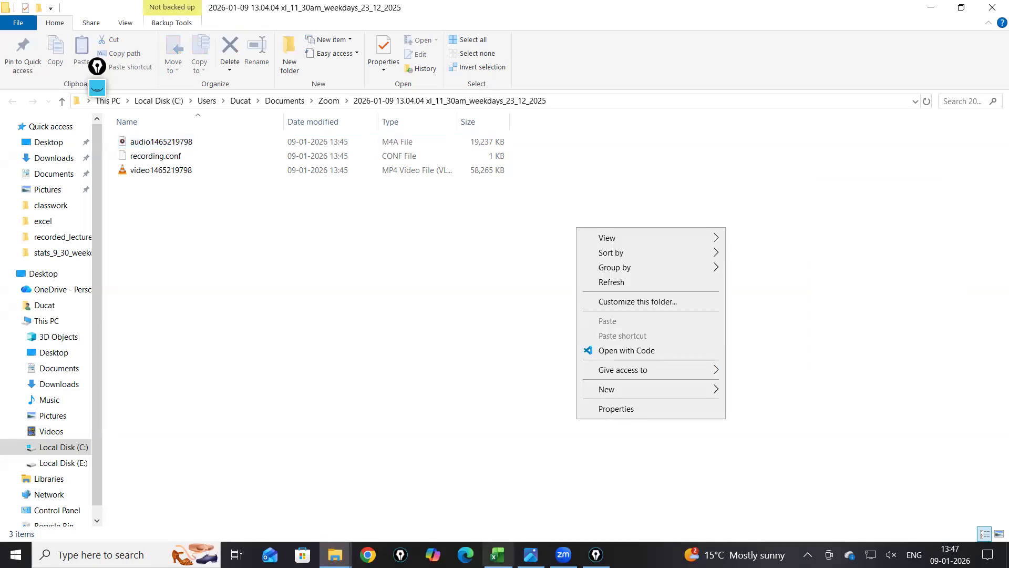
{"action": "key", "text": "alt+Tab"}
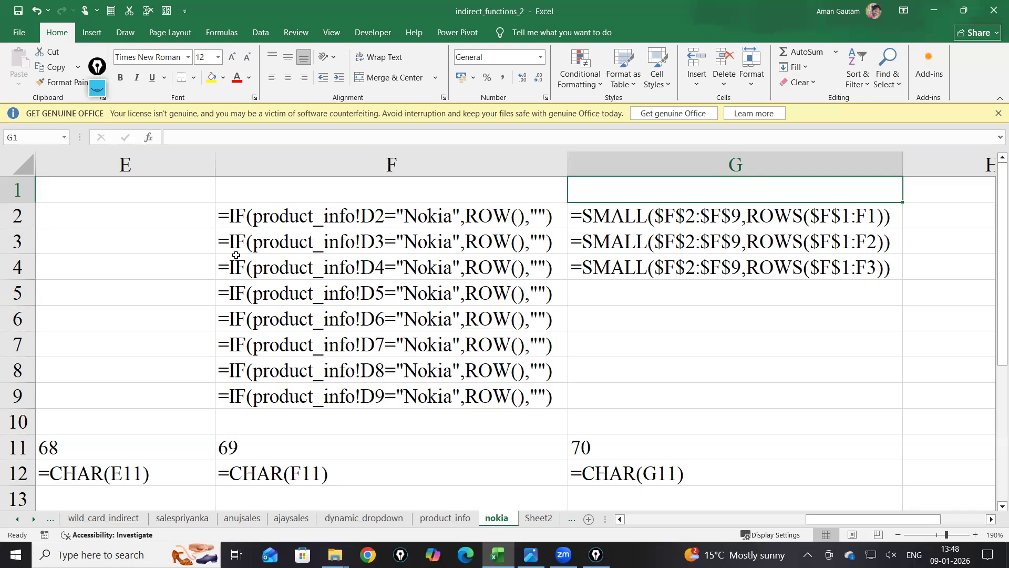
{"action": "left_click_drag", "start_coordinate": [829, 518], "coordinate": [574, 526]}
{"action": "left_click", "coordinate": [208, 167]}
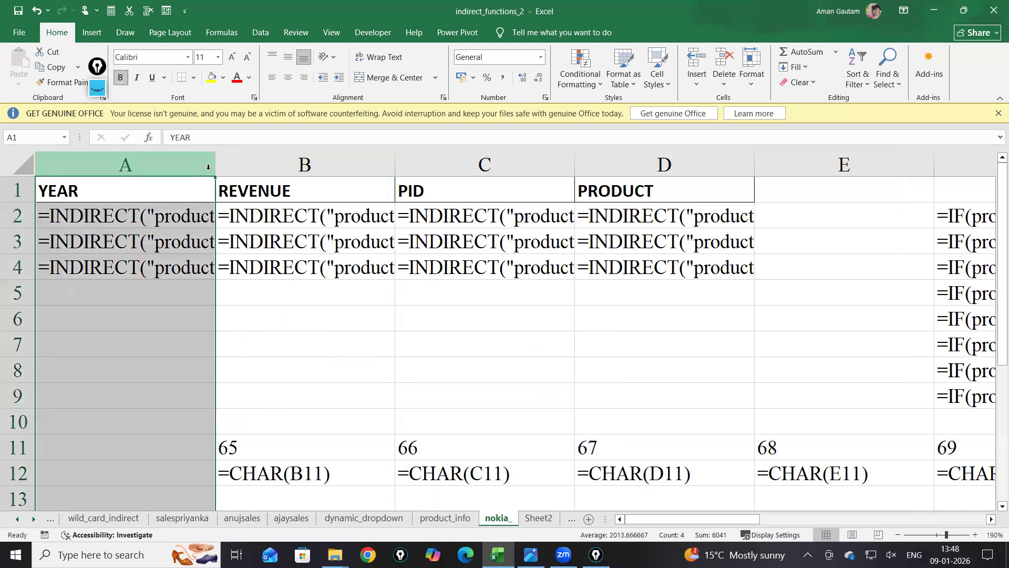
{"action": "double_click", "coordinate": [215, 167]}
{"action": "left_click", "coordinate": [513, 348]}
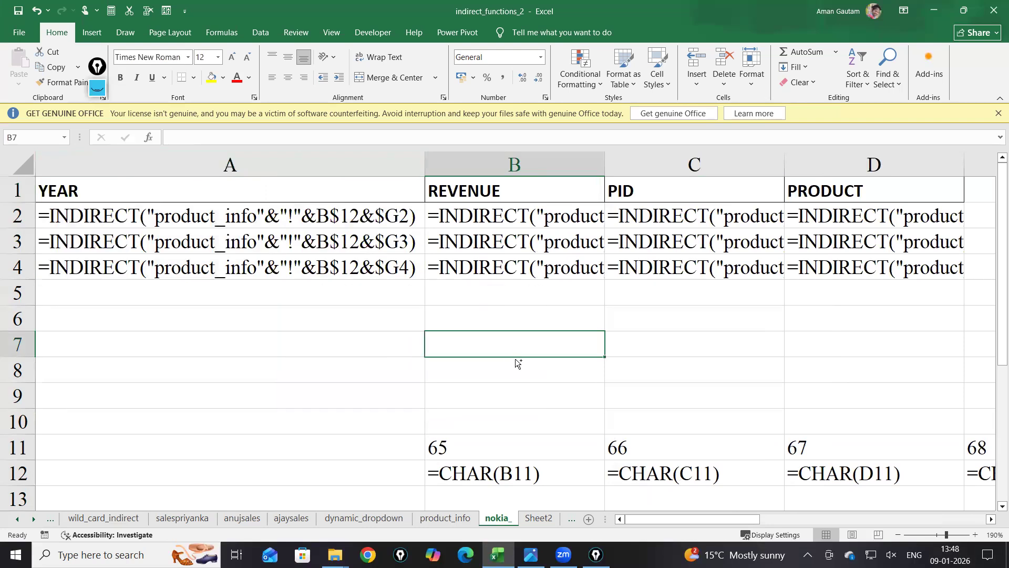
Widen the REVENUE column until its full INDIRECT formulas fit in the cells.
{"action": "scroll", "coordinate": [515, 358], "scroll_direction": "up", "scroll_amount": 3}
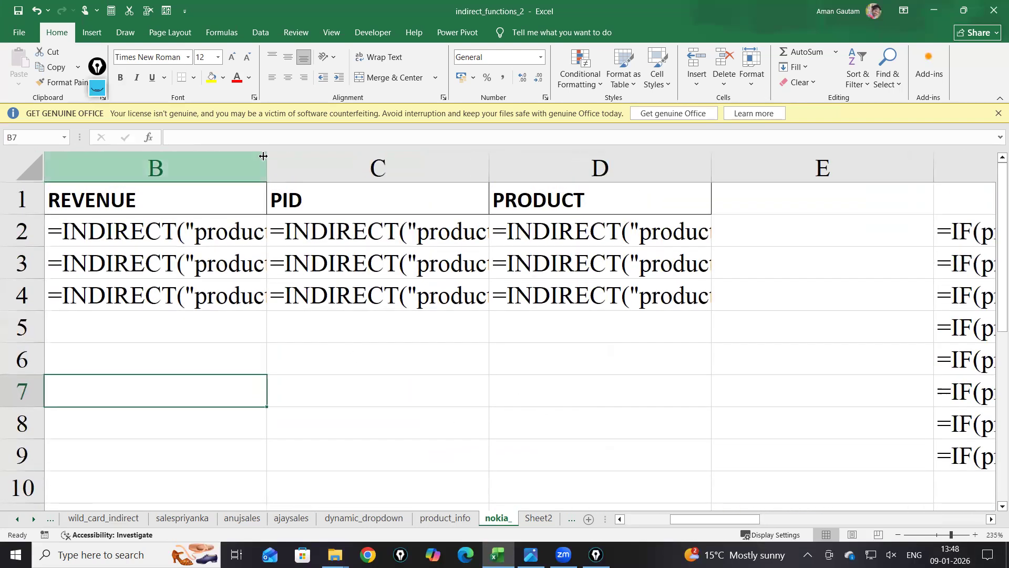
{"action": "left_click", "coordinate": [280, 166]}
{"action": "left_click_drag", "start_coordinate": [267, 165], "coordinate": [570, 281]}
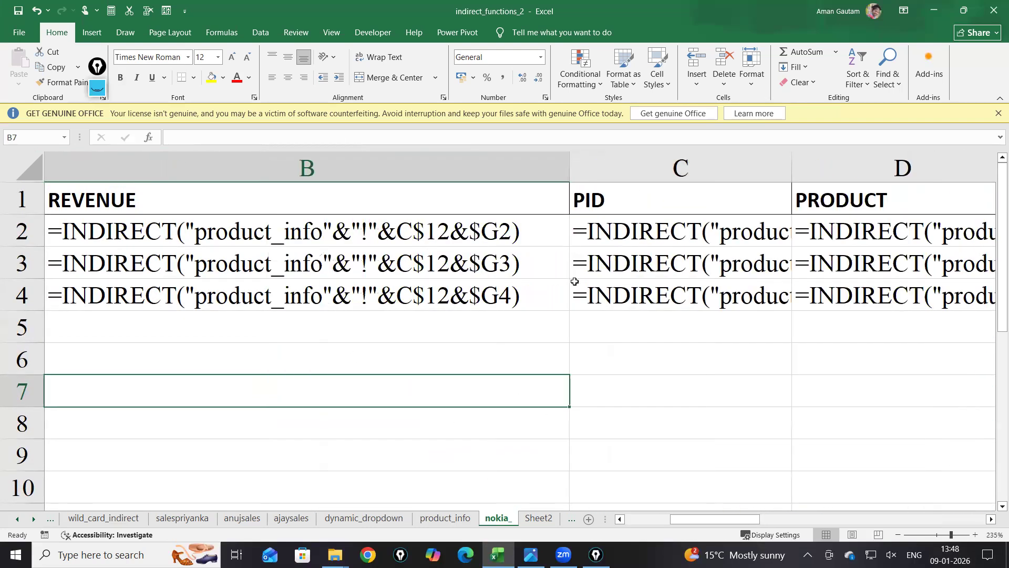
Examine the INDIRECT formulas in B2 and A2, comparing how their row 12 and column G references change.
{"action": "left_click", "coordinate": [511, 240]}
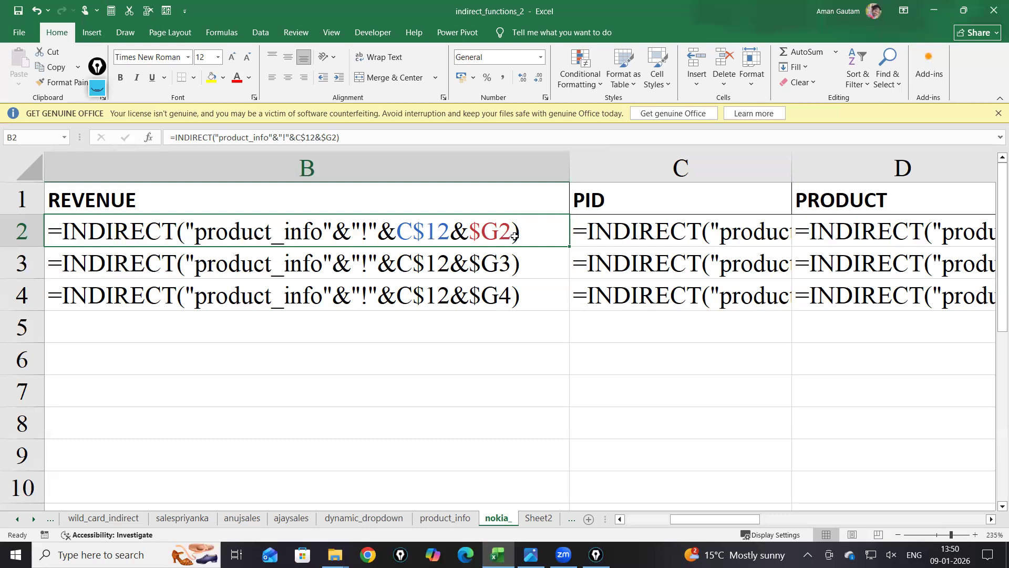
{"action": "scroll", "coordinate": [502, 273], "scroll_direction": "down", "scroll_amount": 2, "text": "ctrl"}
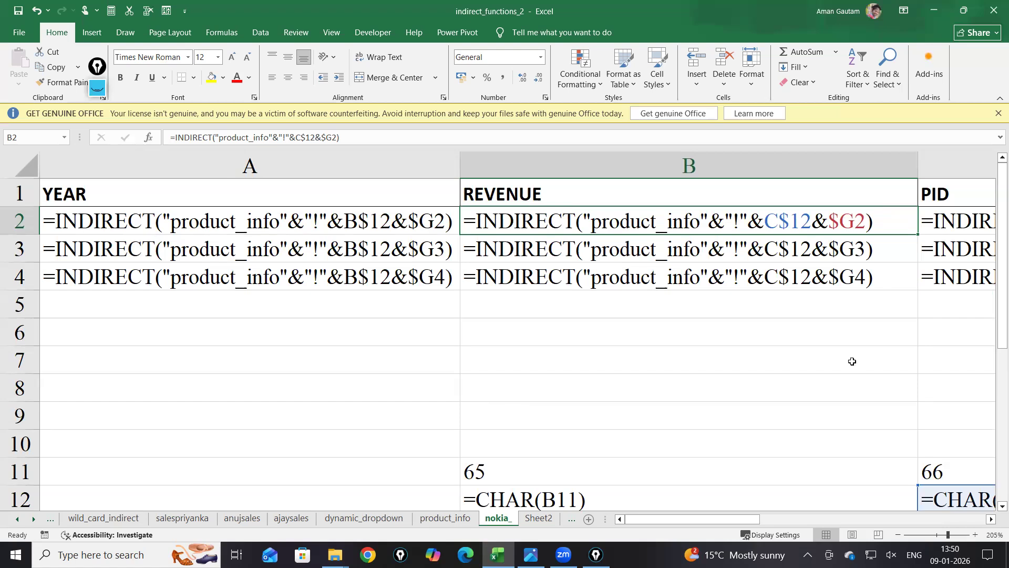
{"action": "left_click_drag", "start_coordinate": [720, 522], "coordinate": [765, 525]}
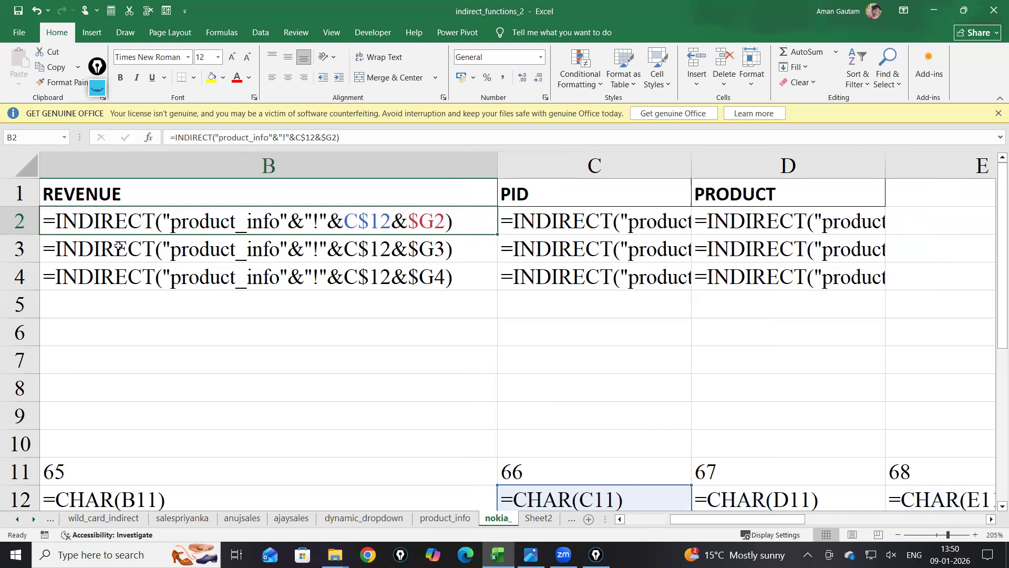
{"action": "left_click_drag", "start_coordinate": [682, 519], "coordinate": [637, 519]}
{"action": "left_click", "coordinate": [251, 237]}
{"action": "left_click", "coordinate": [268, 223]}
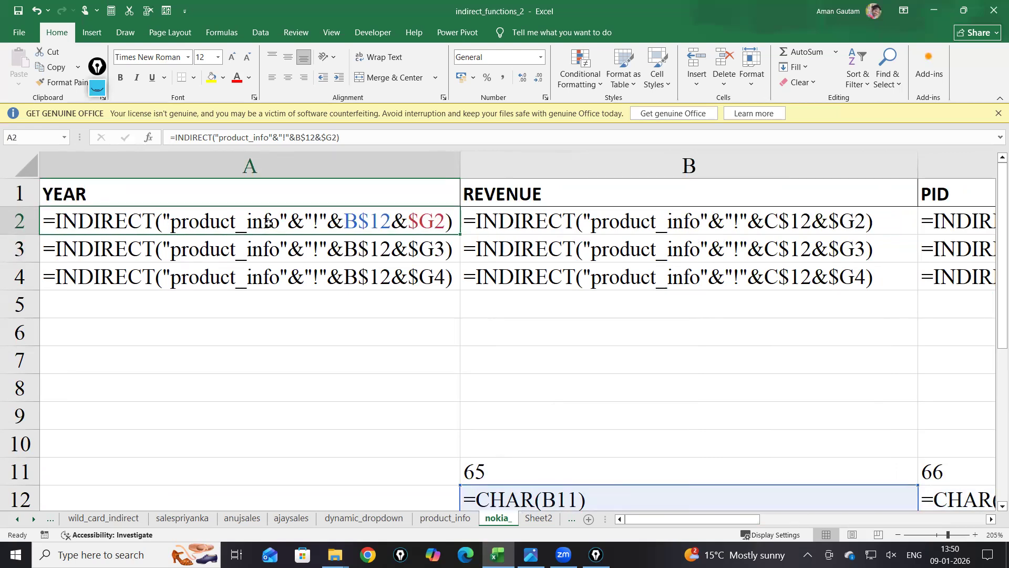
{"action": "scroll", "coordinate": [530, 382], "scroll_direction": "up", "scroll_amount": 2}
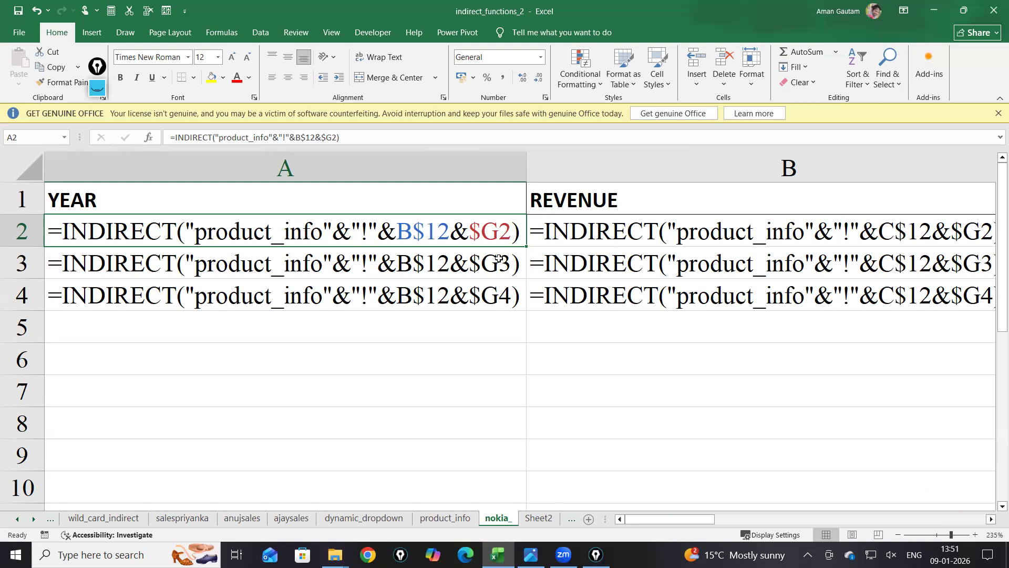
{"action": "scroll", "coordinate": [426, 318], "scroll_direction": "down", "scroll_amount": 3, "text": "ctrl"}
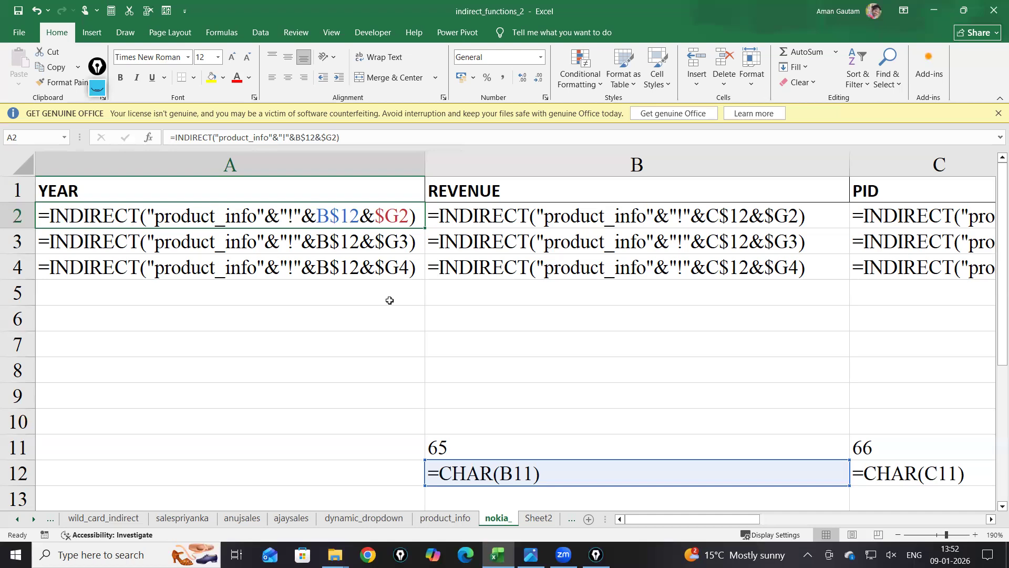
Handwrite p_info!A2 below the YEAR formulas with the on-screen pen and hide the ink again.
{"action": "left_click", "coordinate": [97, 88]}
{"action": "left_click", "coordinate": [97, 89]}
{"action": "mouse_move", "coordinate": [106, 317]}
{"action": "left_mouse_down"}
{"action": "mouse_move", "coordinate": [108, 372]}
{"action": "mouse_move", "coordinate": [120, 353]}
{"action": "mouse_move", "coordinate": [149, 348]}
{"action": "left_mouse_up"}
{"action": "mouse_move", "coordinate": [162, 330]}
{"action": "left_mouse_down"}
{"action": "mouse_move", "coordinate": [162, 352]}
{"action": "mouse_move", "coordinate": [194, 346]}
{"action": "mouse_move", "coordinate": [209, 383]}
{"action": "mouse_move", "coordinate": [287, 322]}
{"action": "mouse_move", "coordinate": [301, 360]}
{"action": "mouse_move", "coordinate": [294, 342]}
{"action": "left_mouse_up"}
{"action": "left_click", "coordinate": [259, 363]}
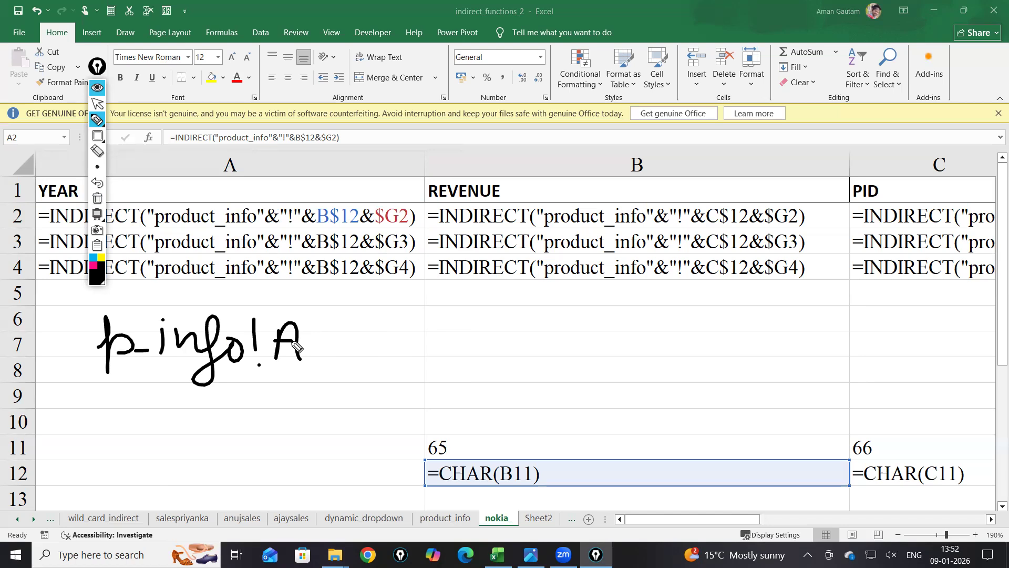
{"action": "left_click_drag", "start_coordinate": [311, 331], "coordinate": [339, 364]}
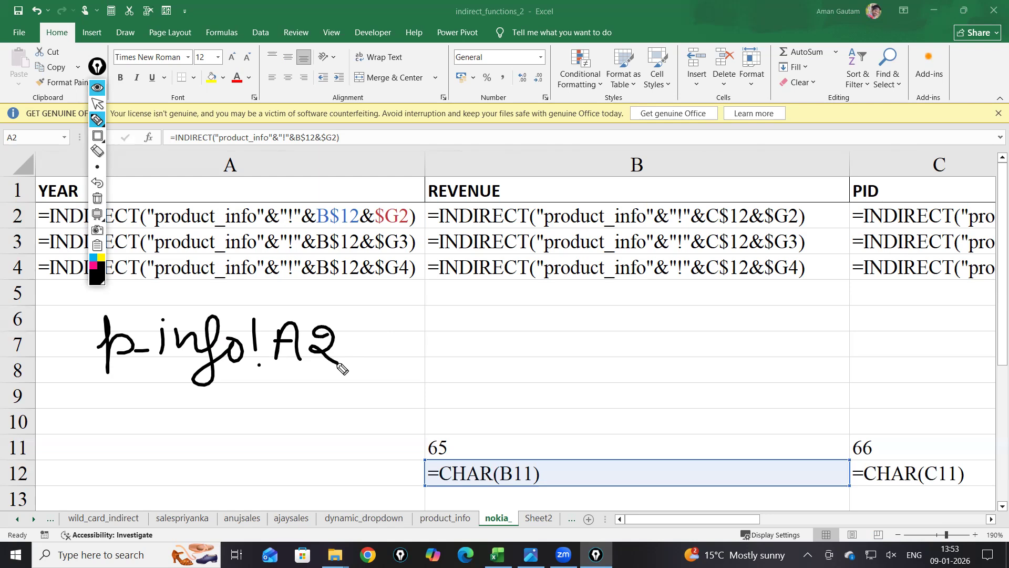
{"action": "left_click", "coordinate": [97, 89]}
Check the column code in B11 and the cells referenced by the INDIRECT formula in A2.
{"action": "left_click", "coordinate": [549, 448]}
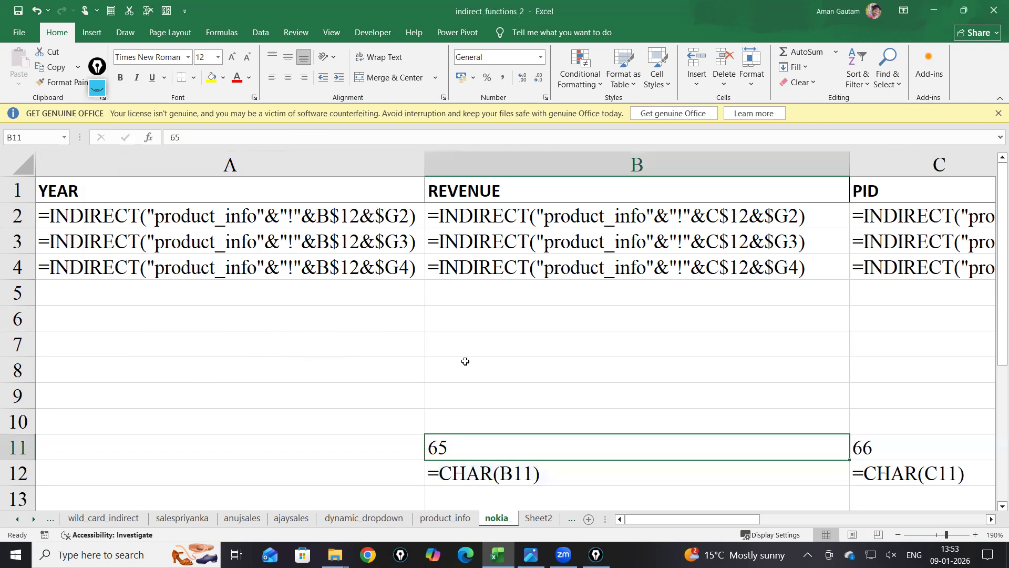
{"action": "left_click", "coordinate": [367, 214]}
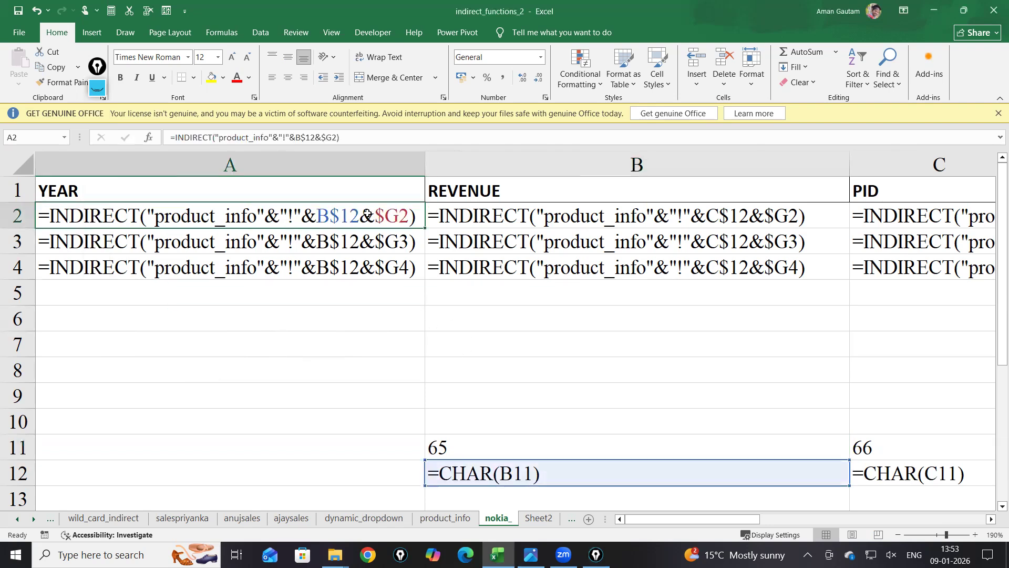
{"action": "left_click", "coordinate": [549, 364]}
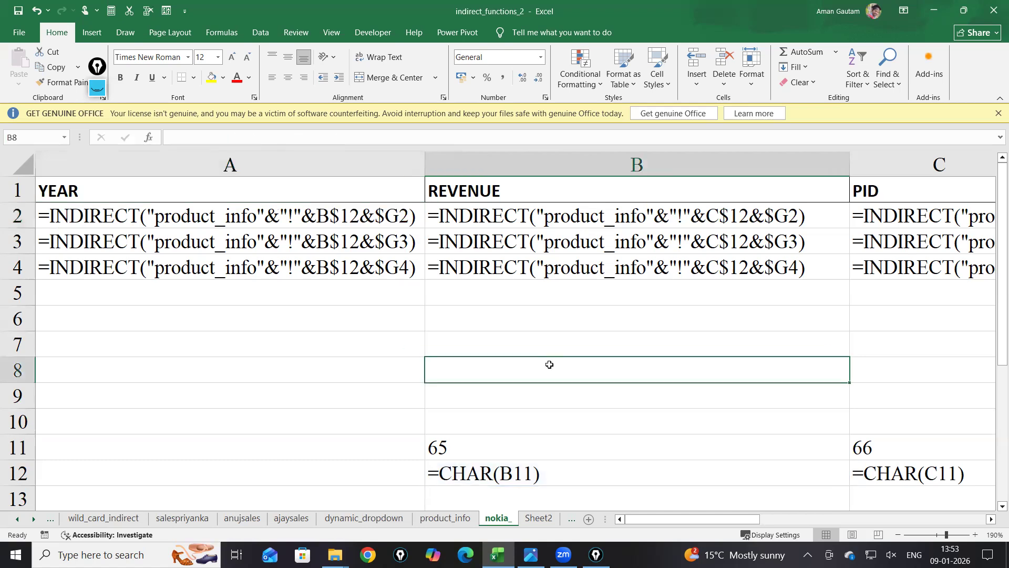
Add a new worksheet and enter the text "address" in cell F2.
{"action": "left_click", "coordinate": [588, 519]}
{"action": "left_click", "coordinate": [507, 341]}
{"action": "scroll", "coordinate": [505, 340], "scroll_direction": "up", "scroll_amount": 7}
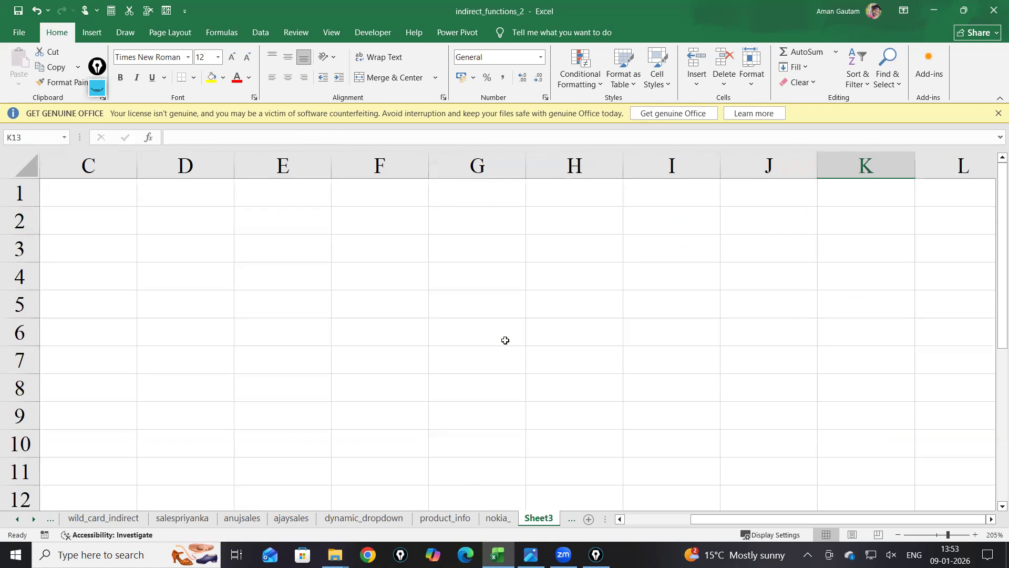
{"action": "scroll", "coordinate": [505, 340], "scroll_direction": "up", "scroll_amount": 6}
{"action": "left_click", "coordinate": [238, 241]}
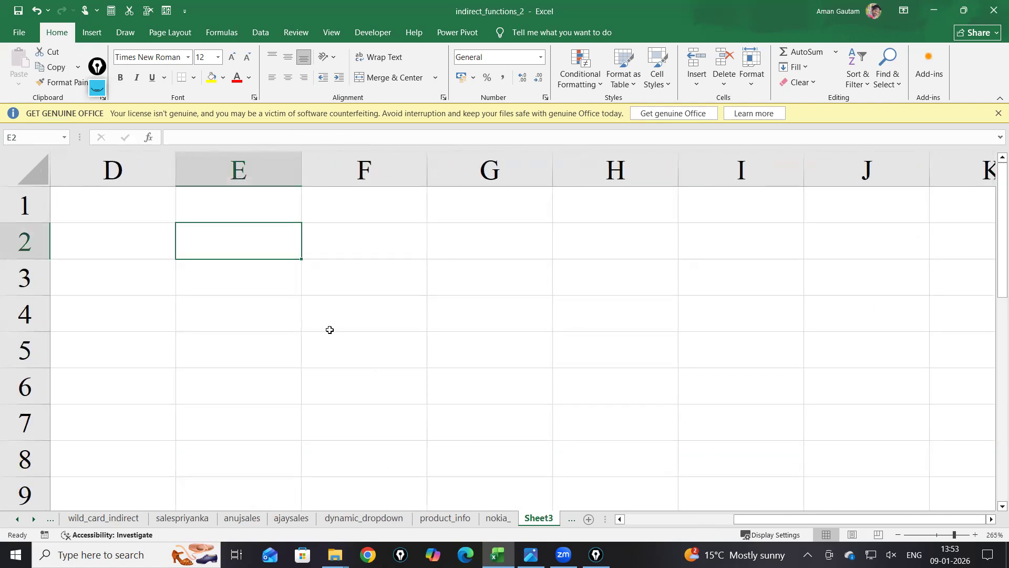
{"action": "left_click", "coordinate": [349, 243]}
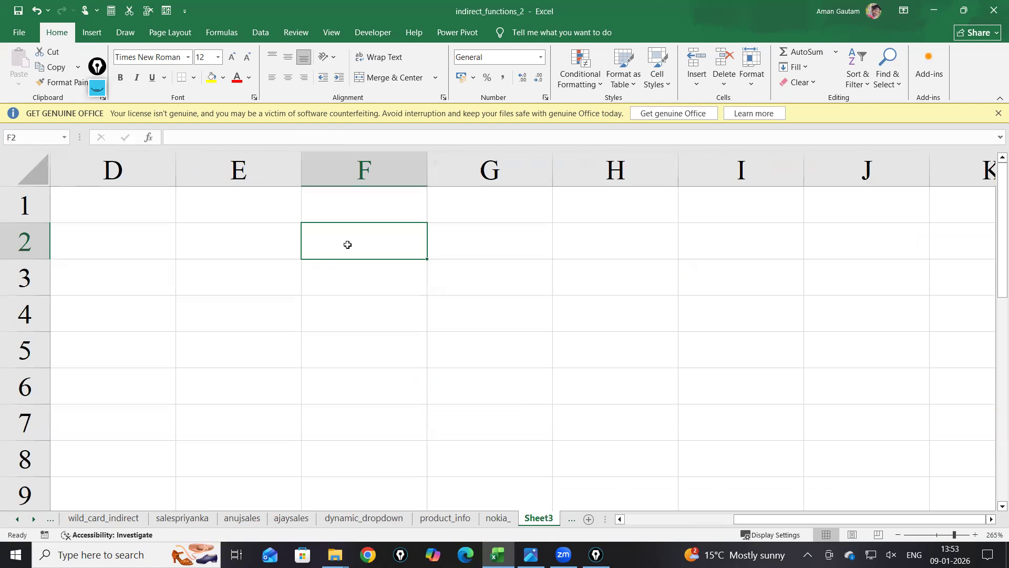
{"action": "type", "text": "address"}
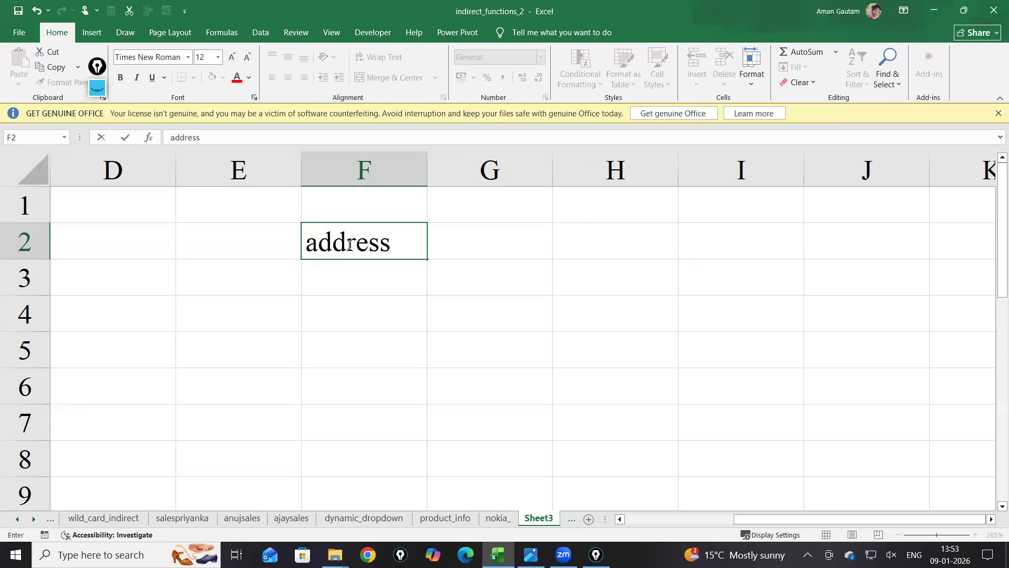
{"action": "key", "text": "Return"}
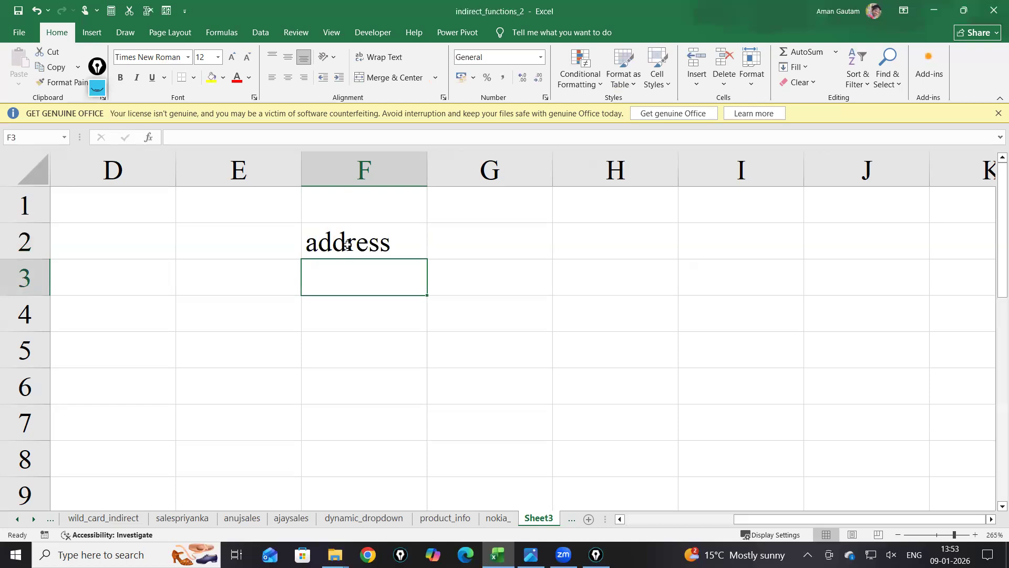
{"action": "left_click", "coordinate": [315, 336]}
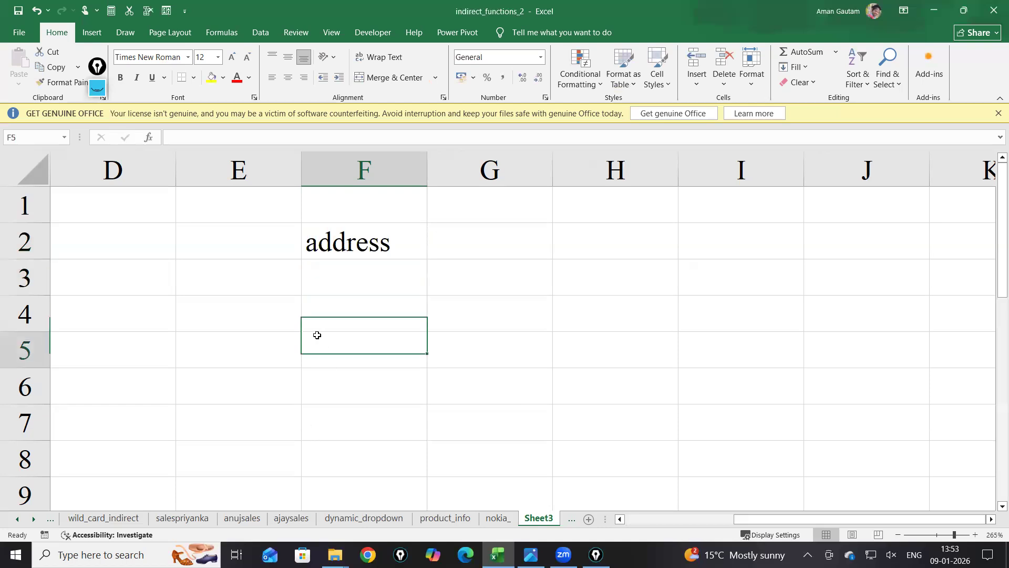
Enter the formula =ADDRESS(5,8) in cell F4 of the new worksheet.
{"action": "left_click", "coordinate": [350, 323]}
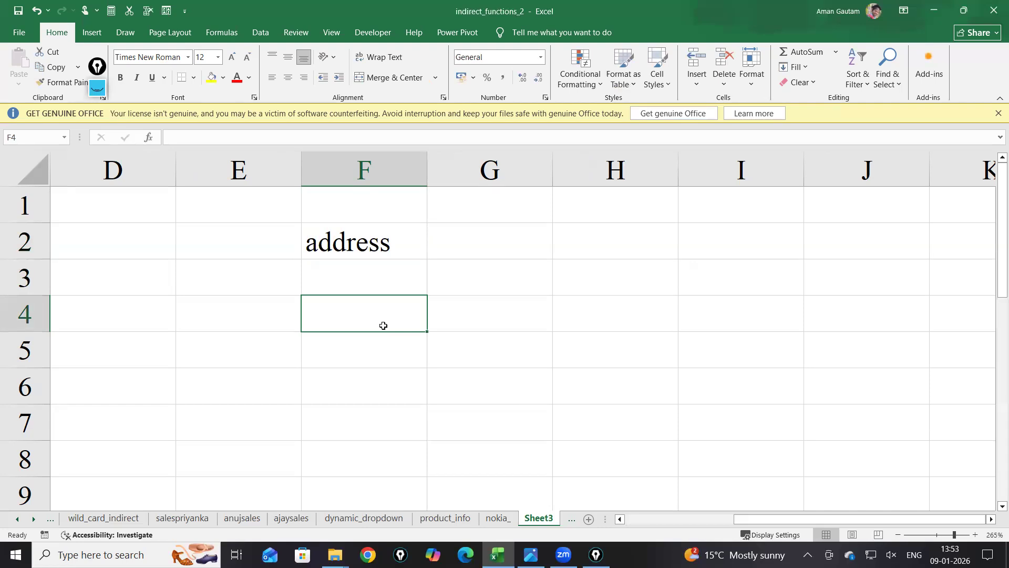
{"action": "type", "text": "=add"}
{"action": "key", "text": "Tab"}
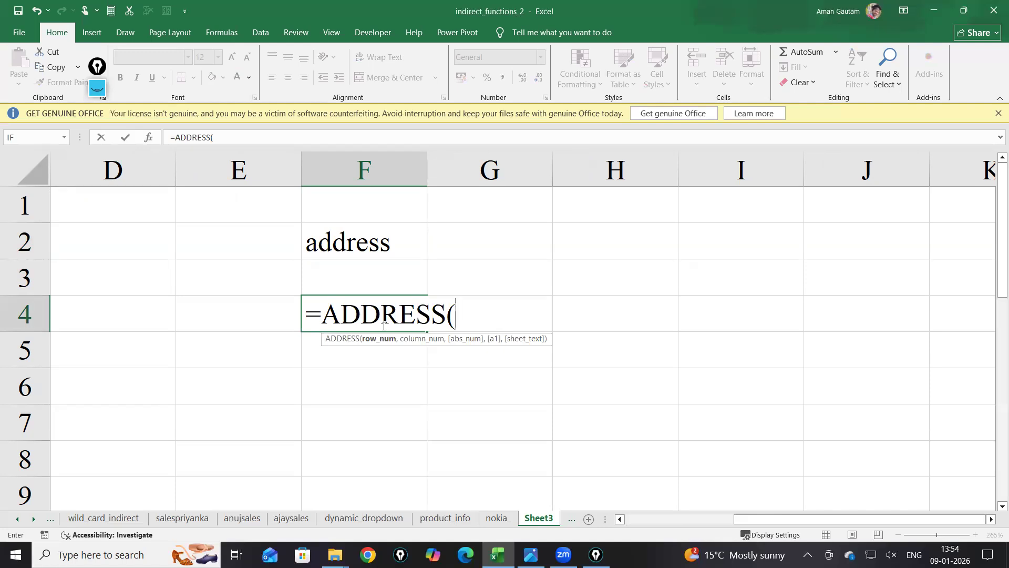
{"action": "type", "text": "5,8"}
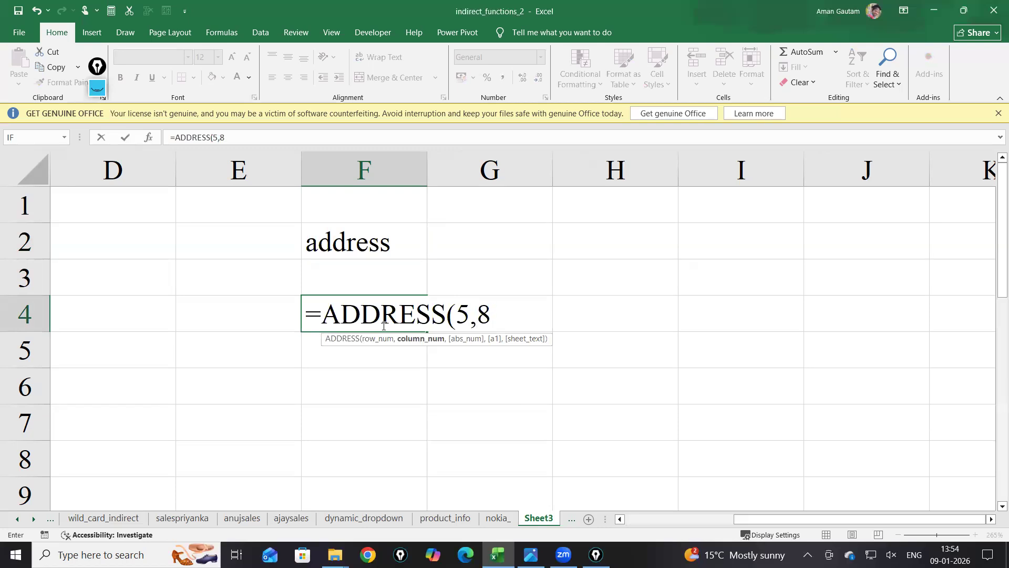
{"action": "type", "text": ")"}
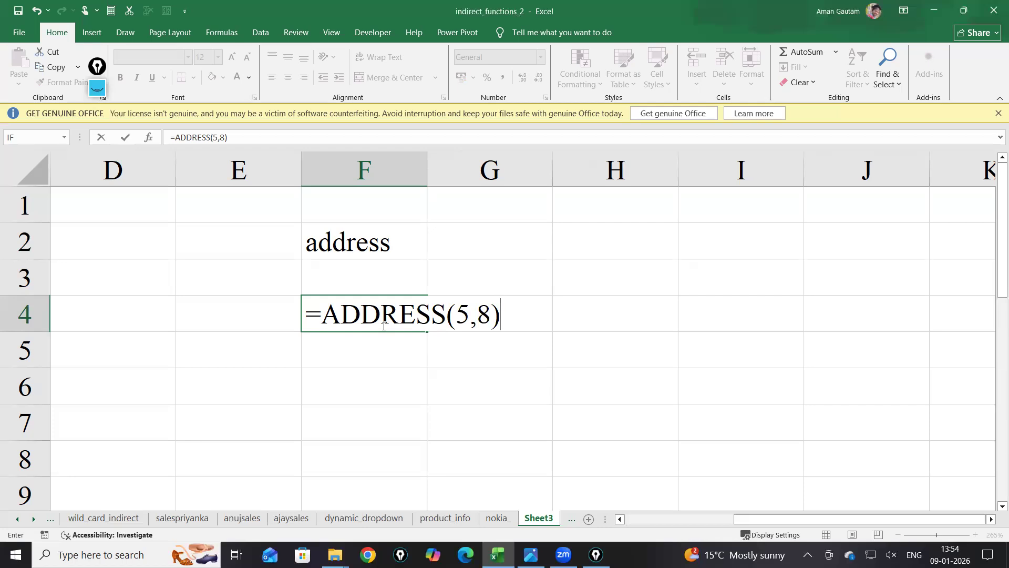
{"action": "key", "text": "Return"}
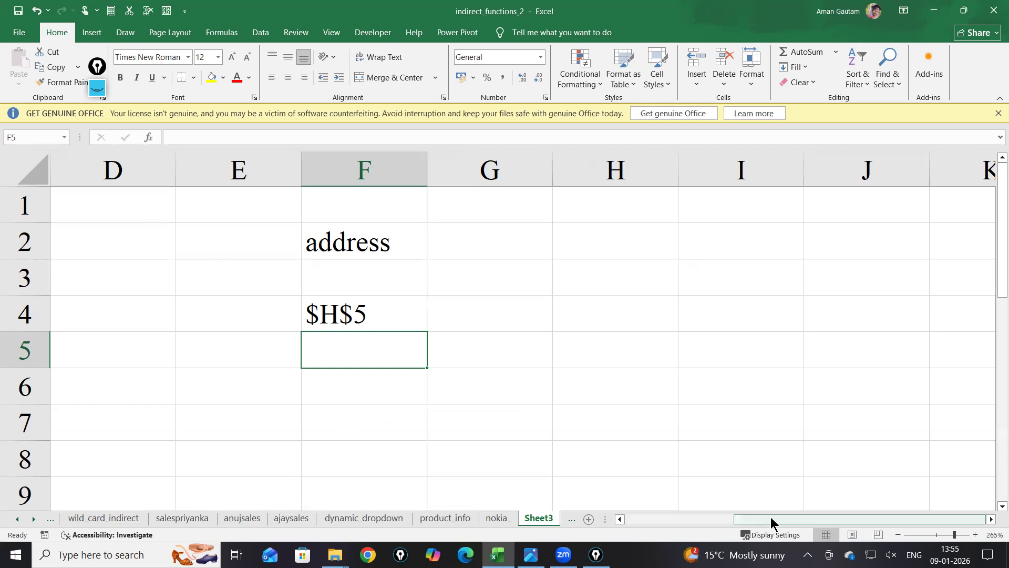
Enter the formula =ADDRESS(1,50) in cell F5, below the first ADDRESS example.
{"action": "left_click_drag", "start_coordinate": [773, 521], "coordinate": [620, 520]}
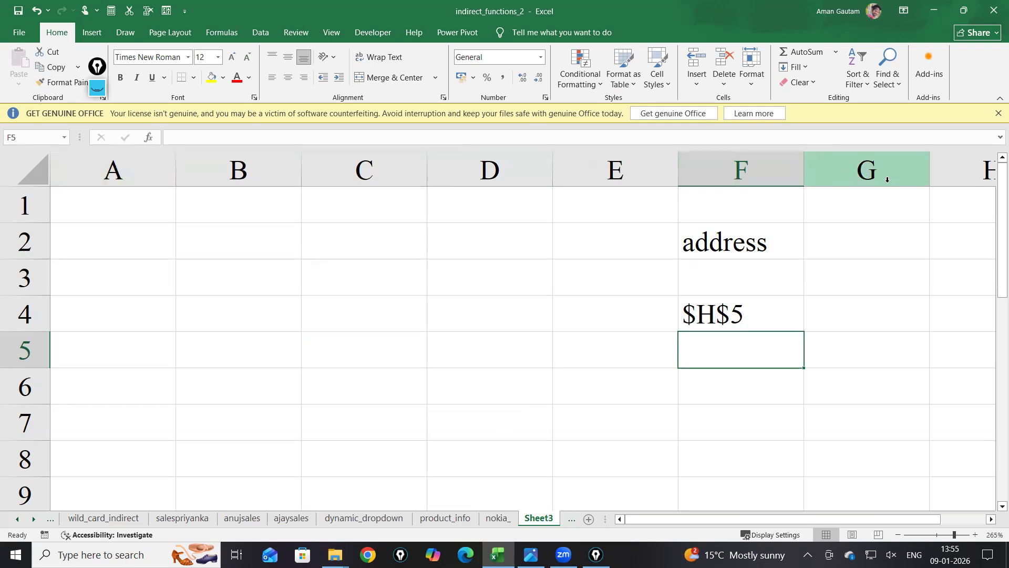
{"action": "left_click_drag", "start_coordinate": [687, 519], "coordinate": [757, 515]}
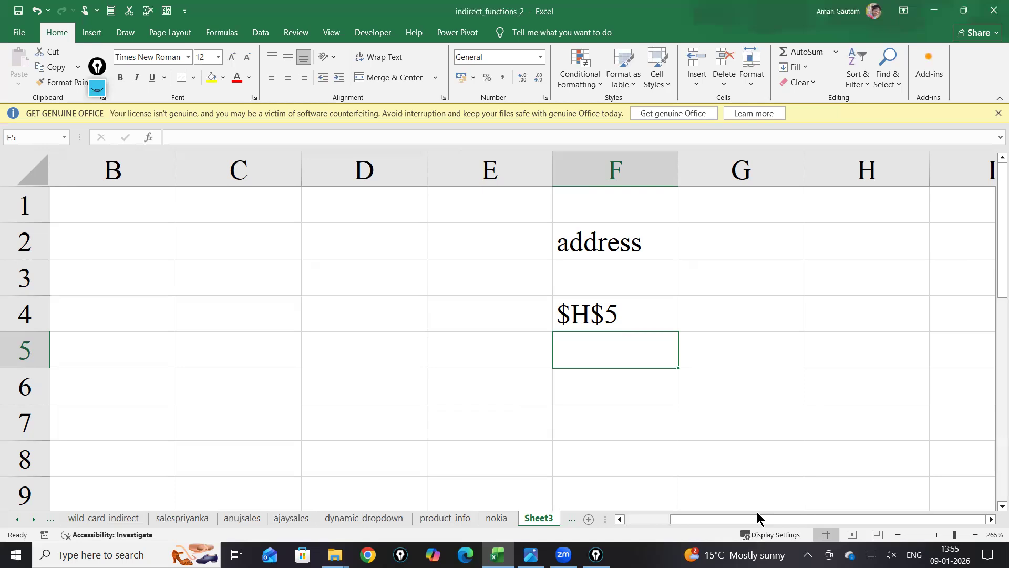
{"action": "type", "text": "=add"}
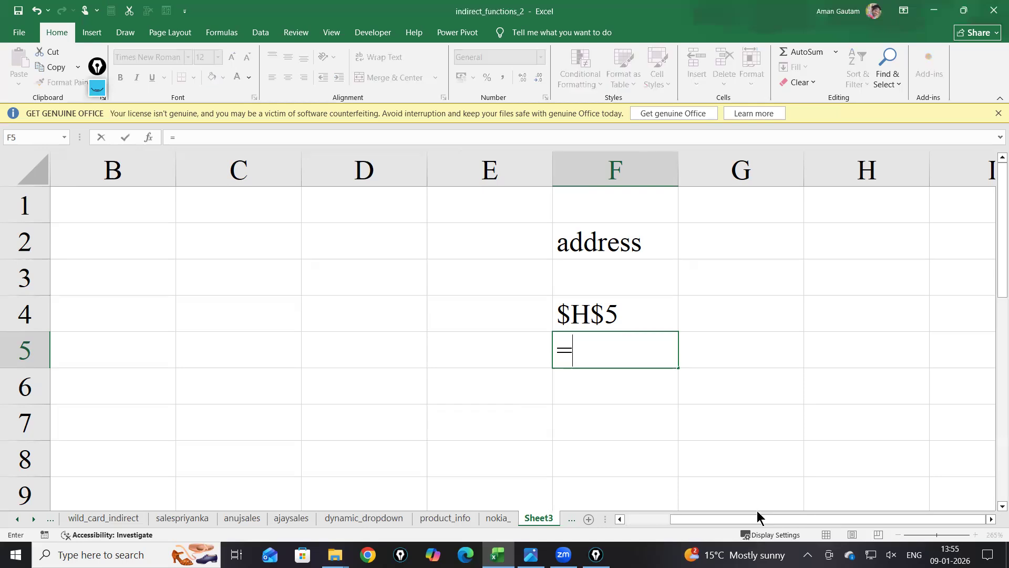
{"action": "key", "text": "Tab"}
{"action": "type", "text": "1,50"}
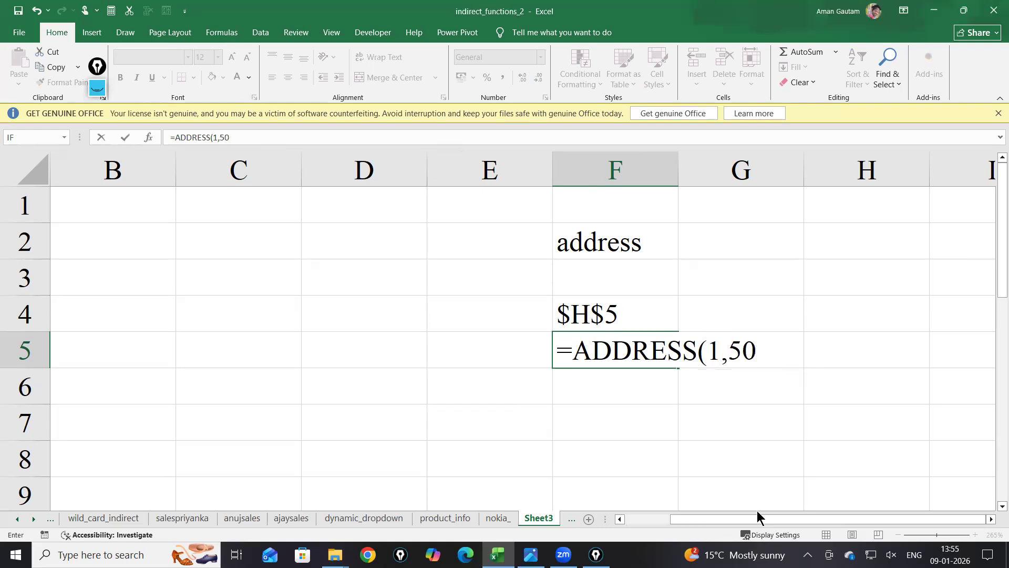
{"action": "type", "text": ")"}
{"action": "key", "text": "Return"}
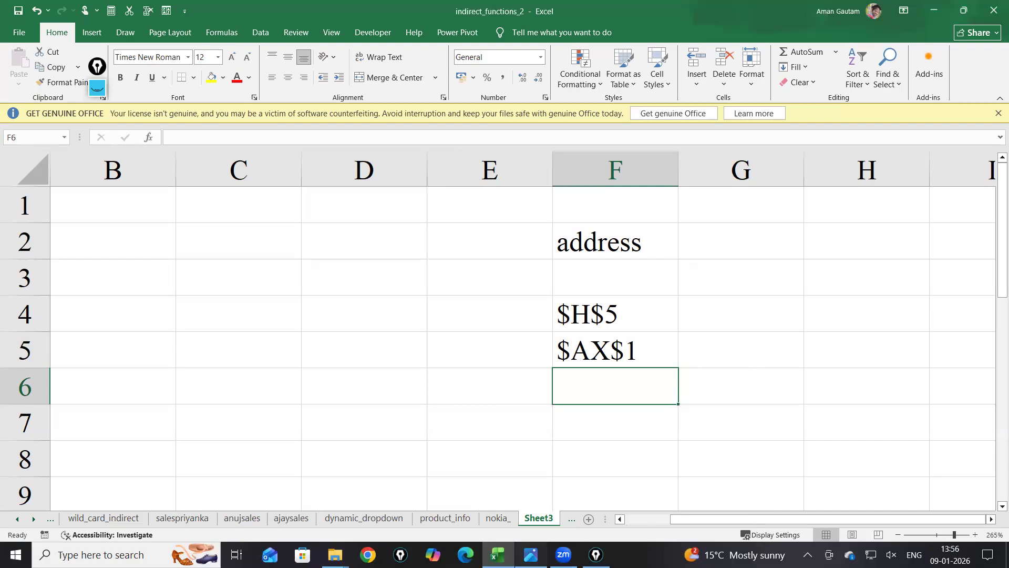
Examine the row and column arguments of the ADDRESS formula in F5.
{"action": "left_click", "coordinate": [530, 555]}
{"action": "left_click", "coordinate": [497, 555]}
{"action": "key", "text": "Up"}
{"action": "key", "text": "F2"}
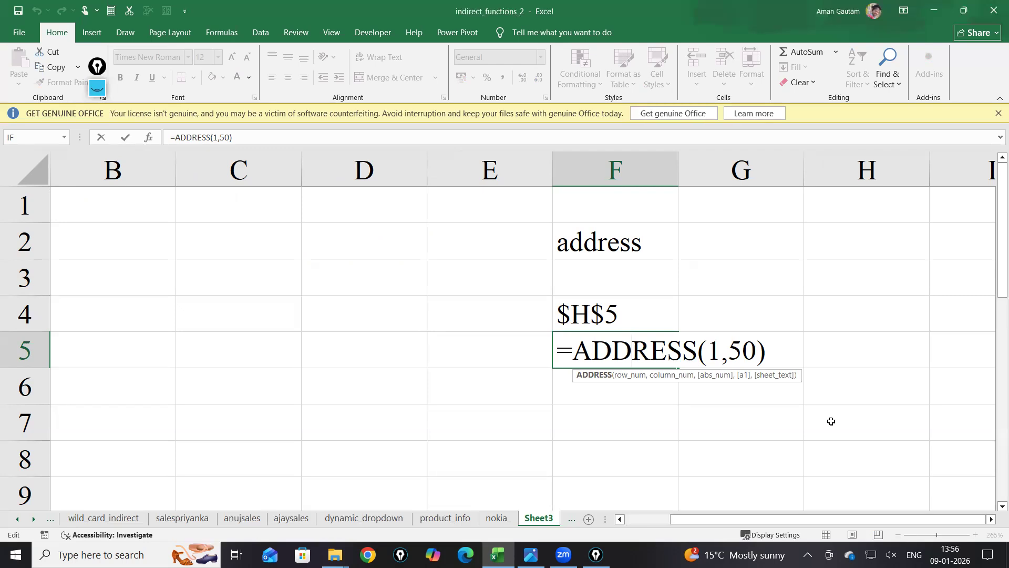
{"action": "key", "text": "Return"}
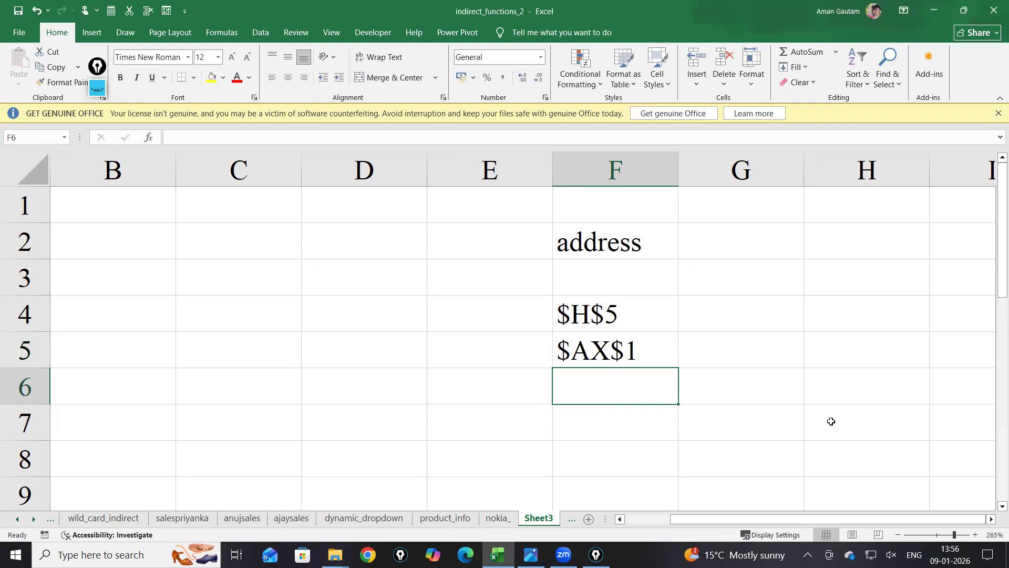
Switch to Google Classroom in Chrome and open the stream of the class xl_11_30am_weekdays_23_12_2025.
{"action": "left_click", "coordinate": [564, 554]}
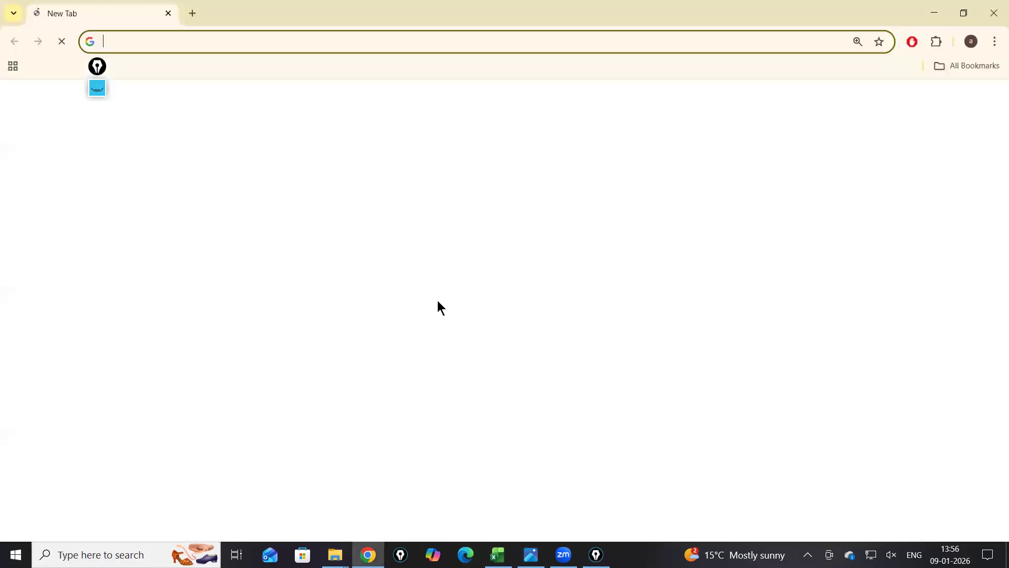
{"action": "left_click", "coordinate": [210, 388]}
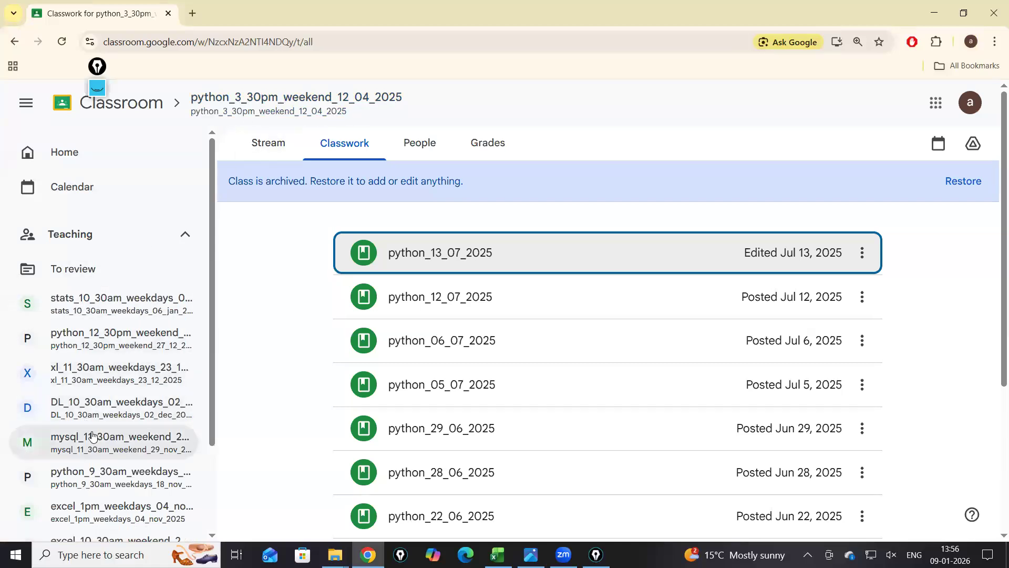
{"action": "left_click", "coordinate": [109, 406]}
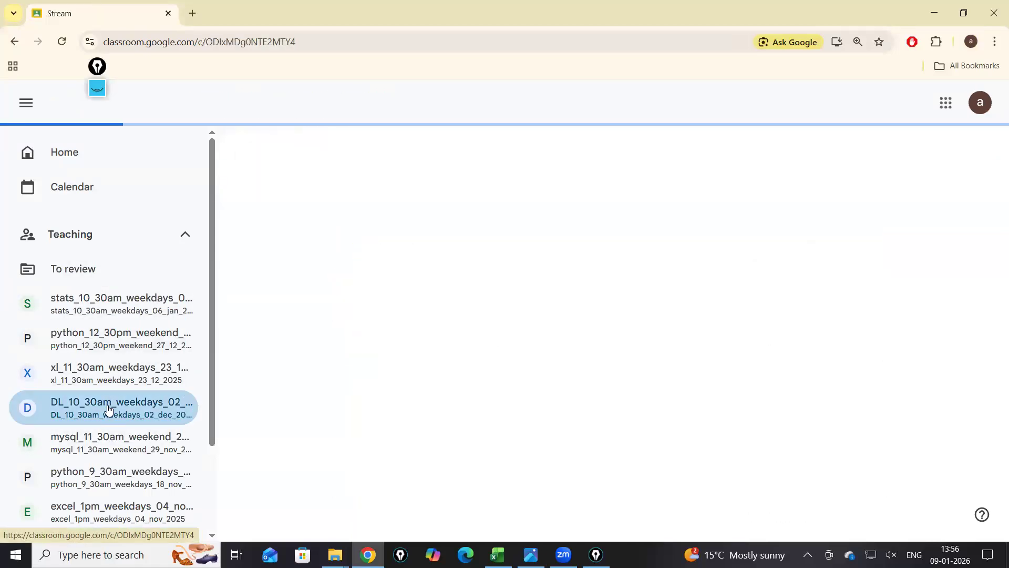
{"action": "left_click", "coordinate": [93, 451]}
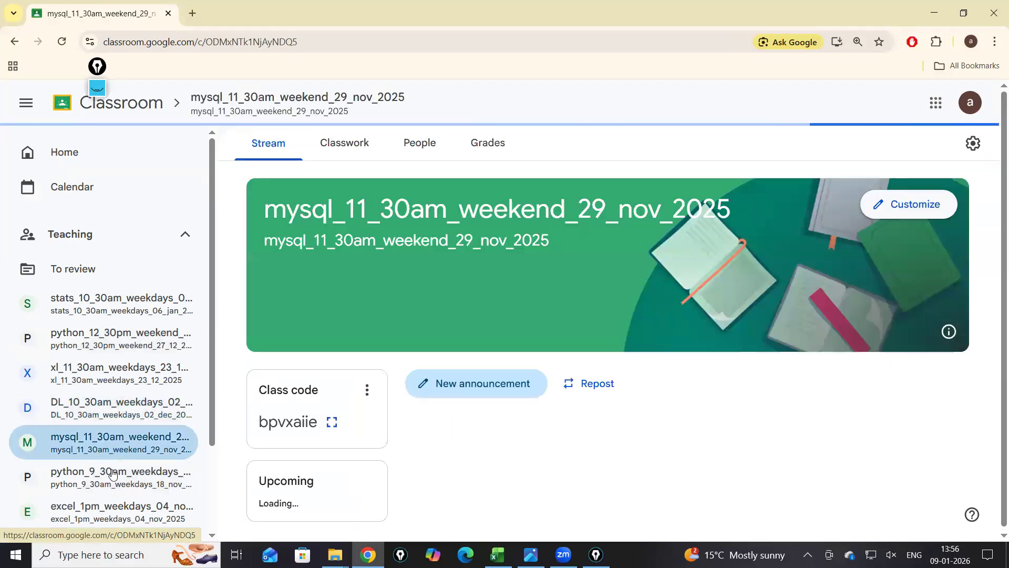
{"action": "left_click", "coordinate": [110, 371]}
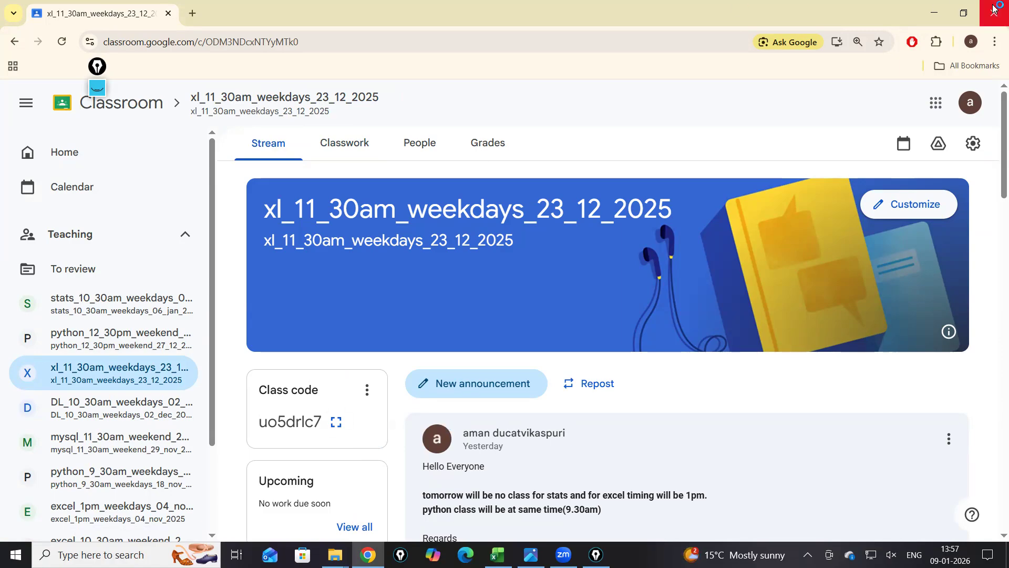
Switch to the daily attendance QR code picture in the photo viewer and enlarge it slightly.
{"action": "key", "text": "alt+Tab"}
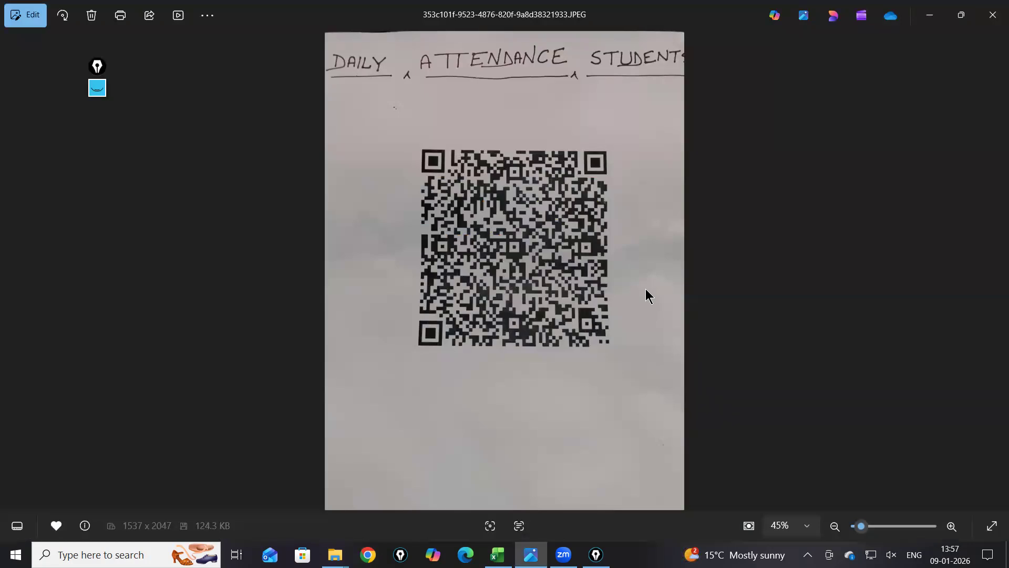
{"action": "scroll", "coordinate": [646, 295], "scroll_direction": "up", "scroll_amount": 1}
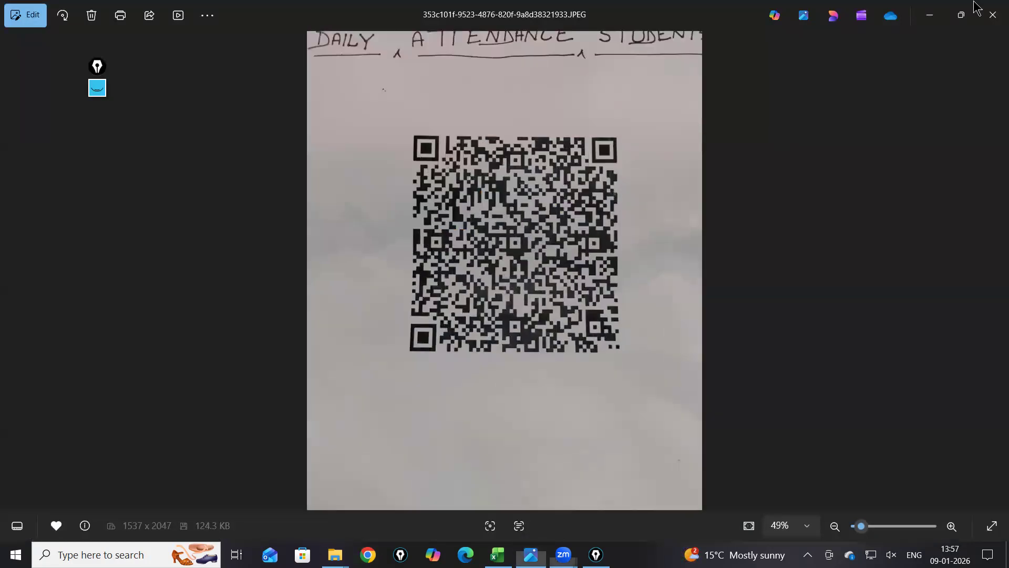